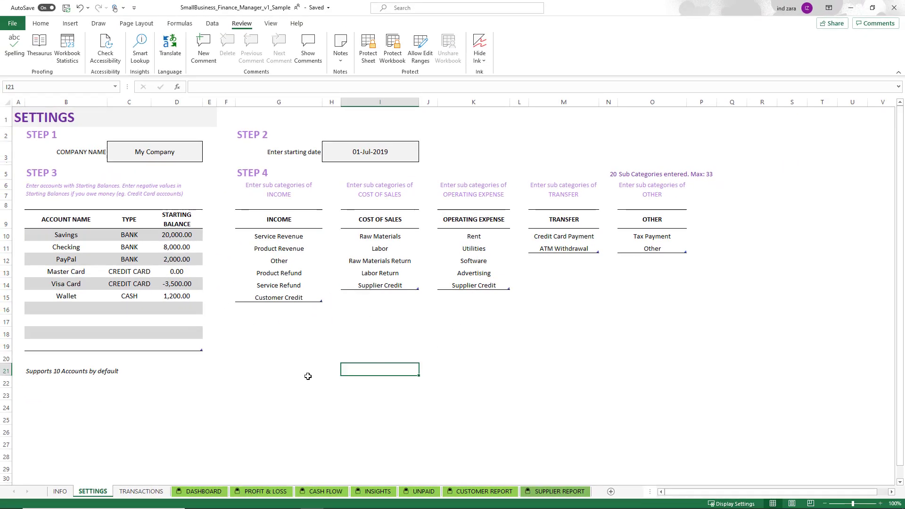
Switch to the TRANSACTIONS sheet and scroll down the entries toward row 107.
click(151, 491)
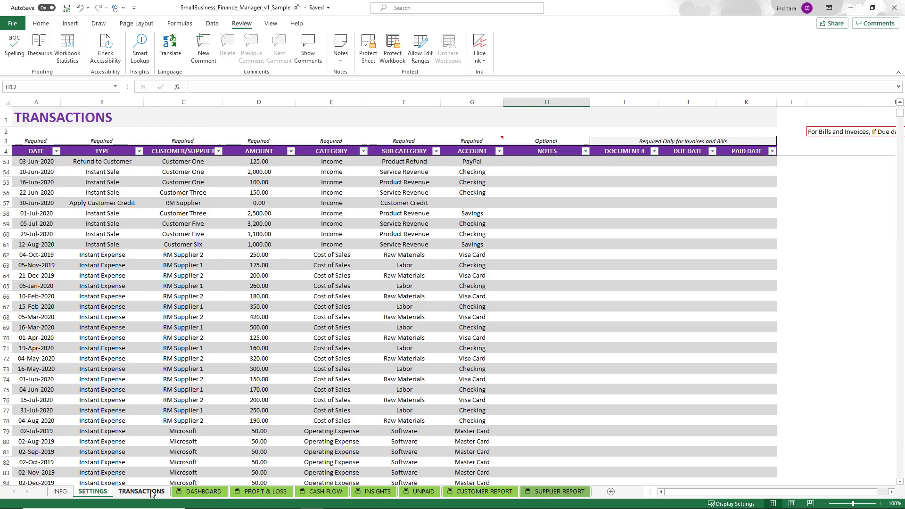
click(135, 270)
scroll(135, 270, down, 10)
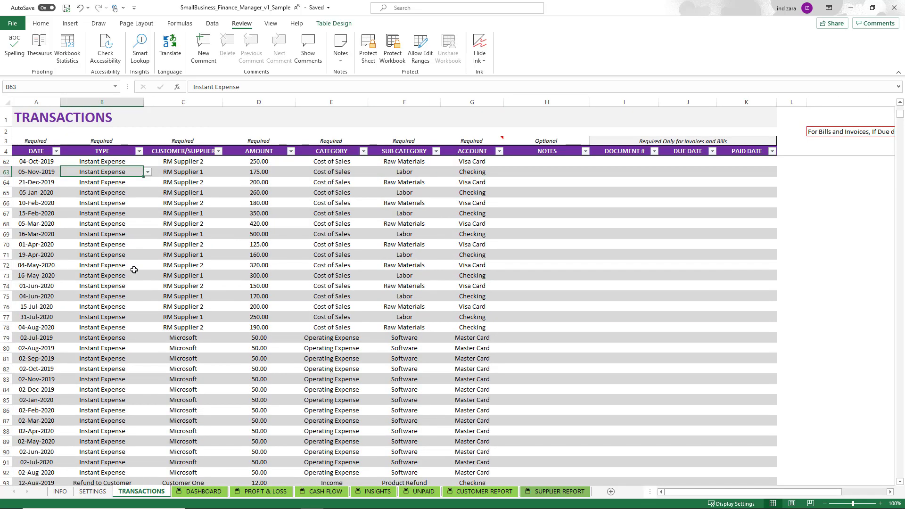
scroll(162, 285, down, 3)
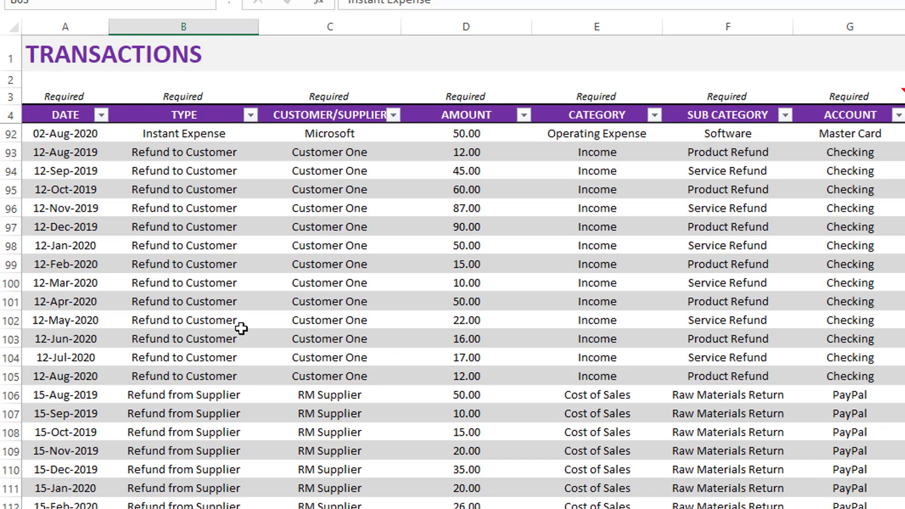
scroll(242, 328, down, 2)
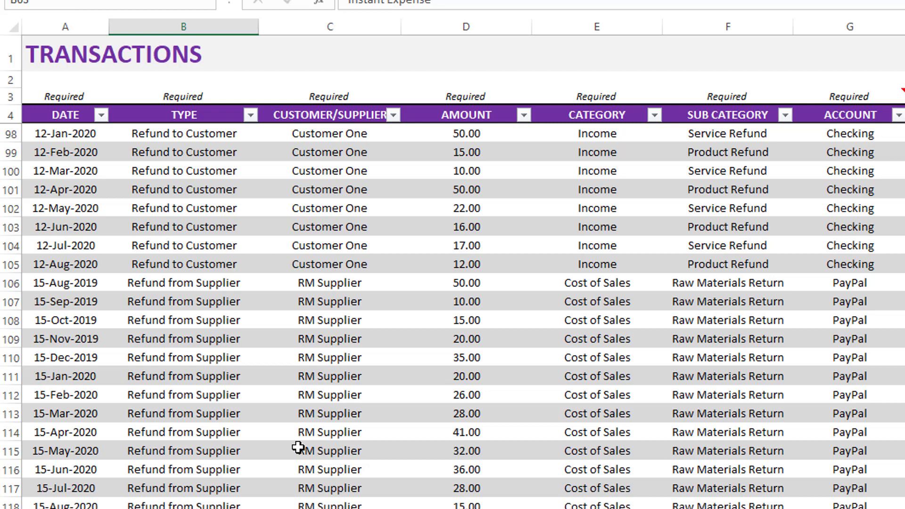
Browse the transaction types in row 107's Type dropdown, closing it without changing the value.
click(187, 301)
click(266, 302)
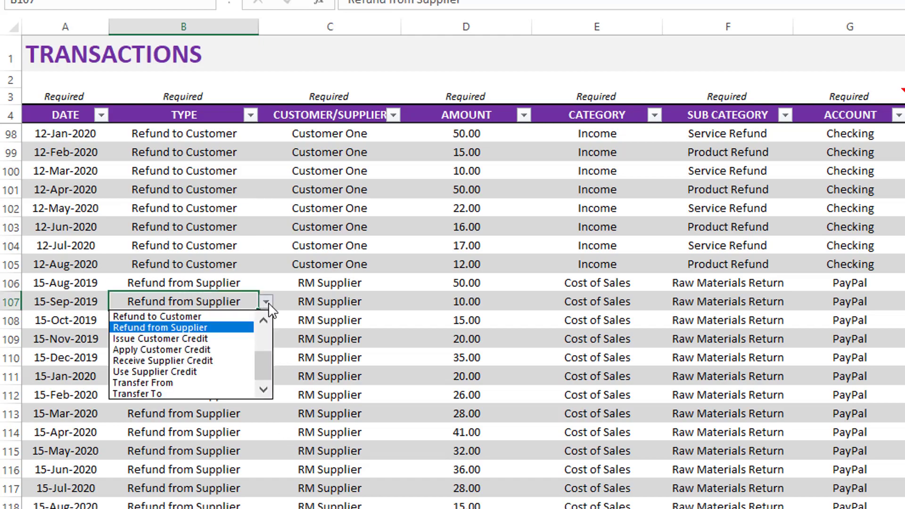
drag(264, 363, 264, 339)
scroll(307, 312, up, 1)
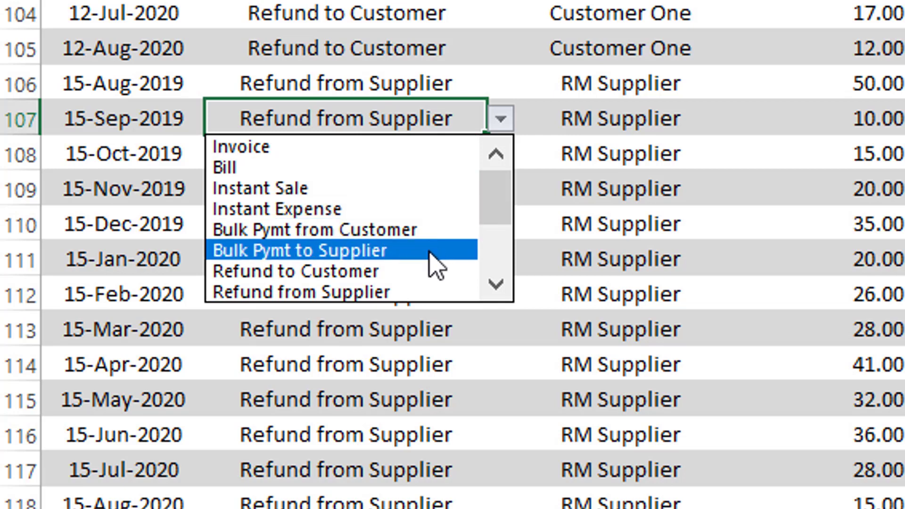
drag(495, 219, 500, 233)
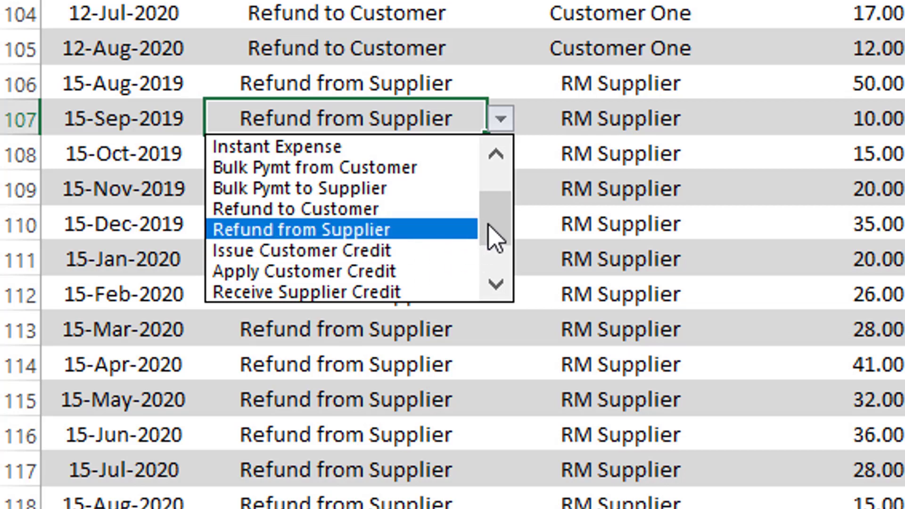
drag(489, 225, 487, 253)
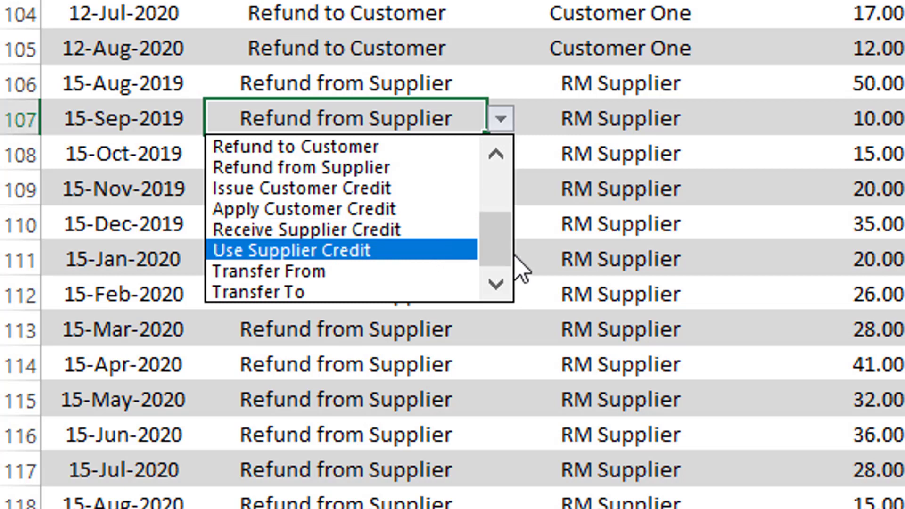
click(399, 373)
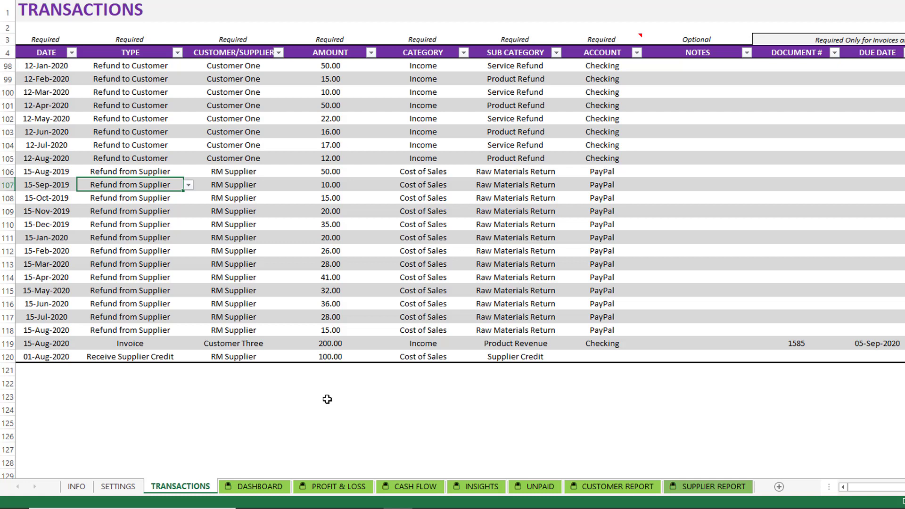
Switch to the DASHBOARD sheet showing the 40,950.00 total balance and validation checks.
click(259, 485)
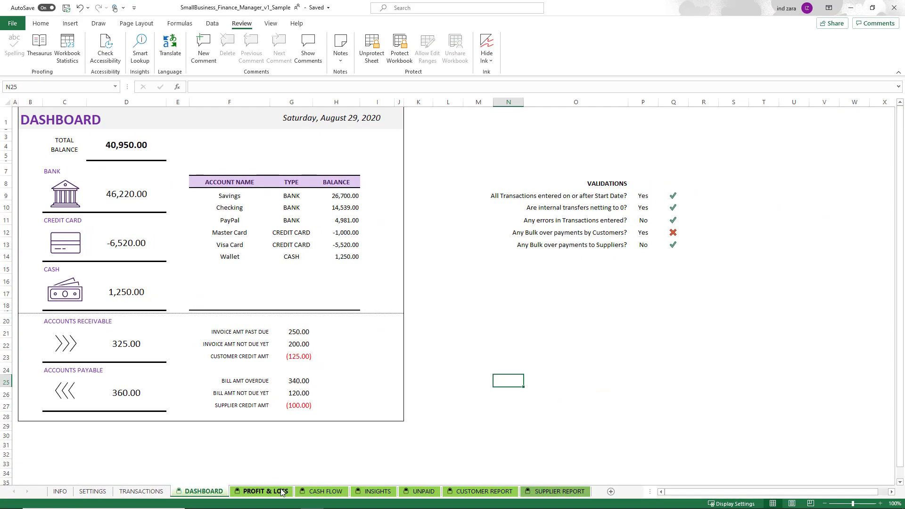
Switch to the PROFIT & LOSS sheet and select its 01-Jan-2020 start date in N1.
click(281, 492)
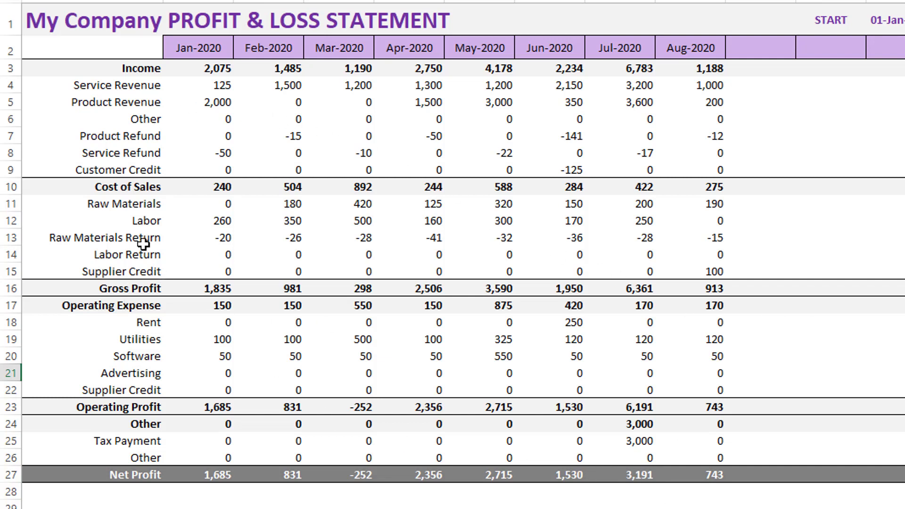
click(898, 26)
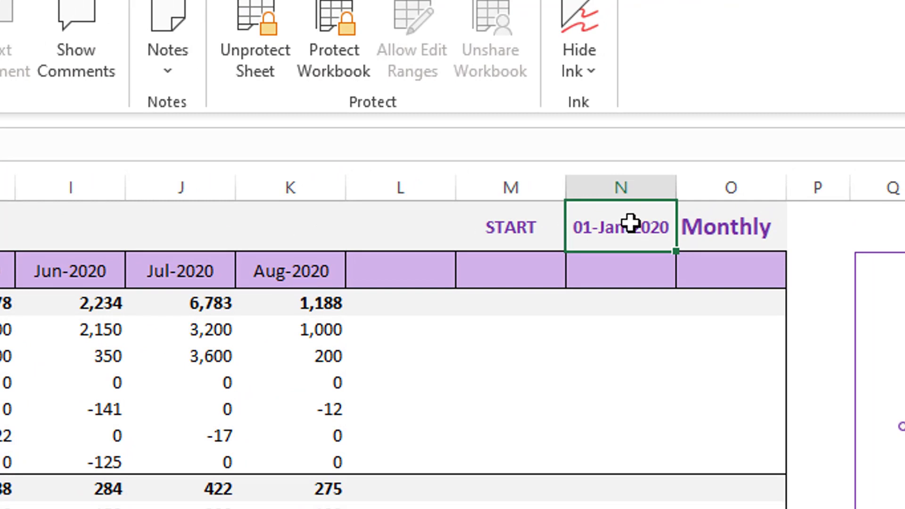
Change the statement's start date to 9/1/2019.
key(Delete)
text(9/1/201)
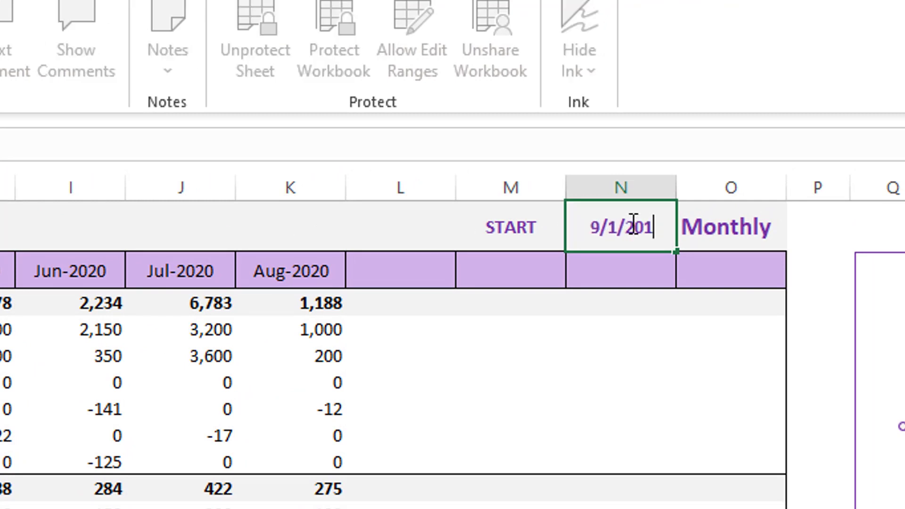
text(9)
key(Return)
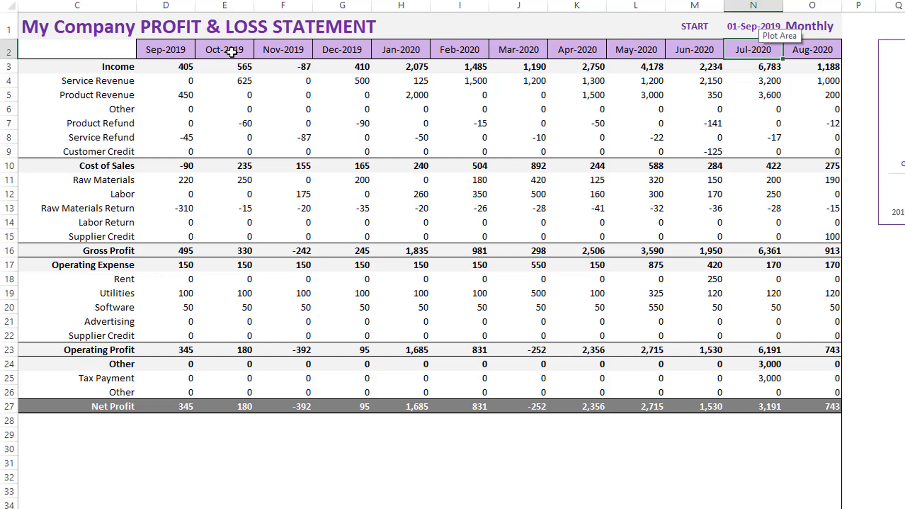
Switch the reporting period to Quarterly, then back to Monthly.
click(831, 32)
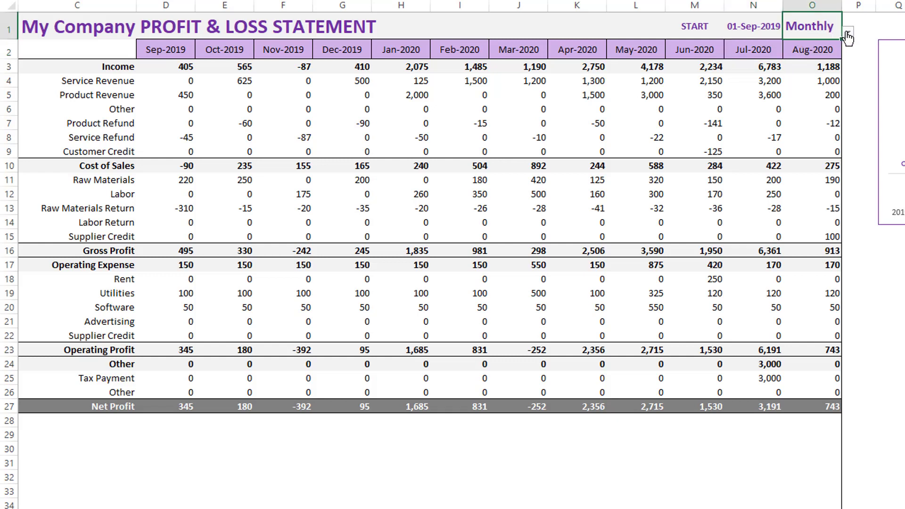
click(846, 34)
click(832, 54)
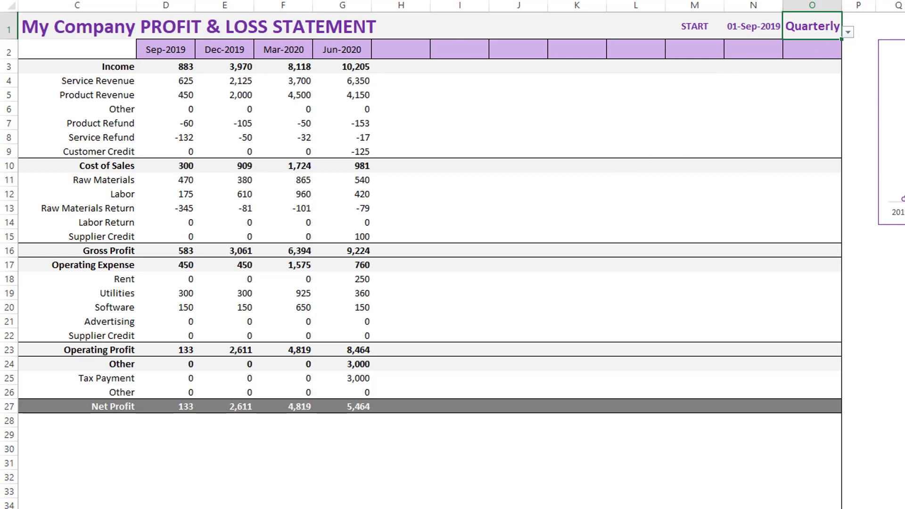
click(848, 32)
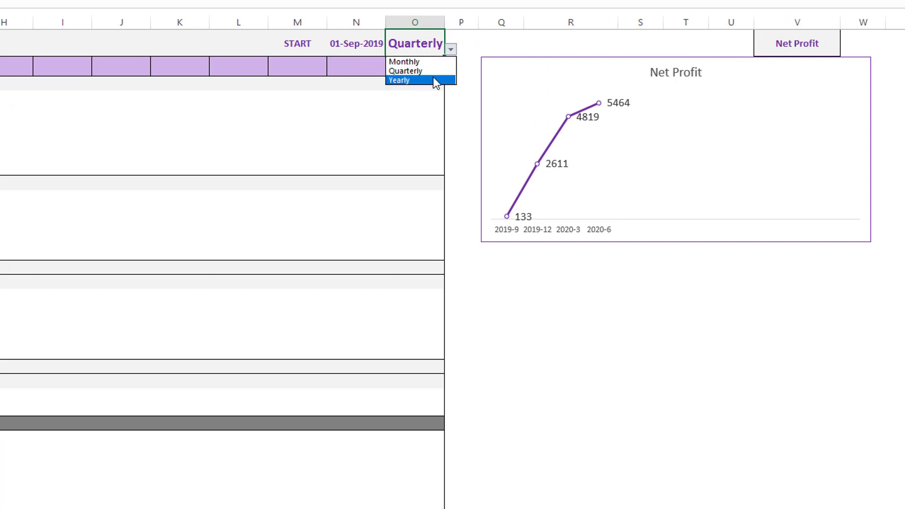
click(437, 63)
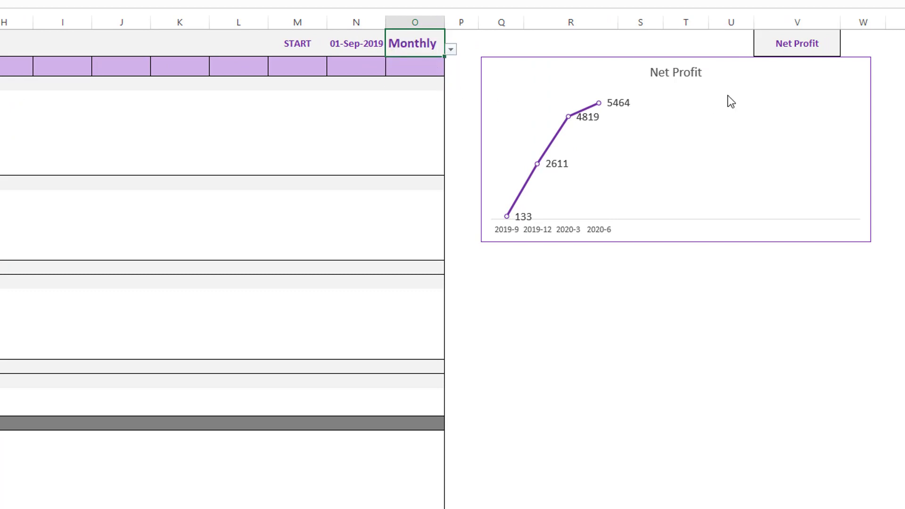
Check the chart metric options and keep Net Profit.
click(831, 47)
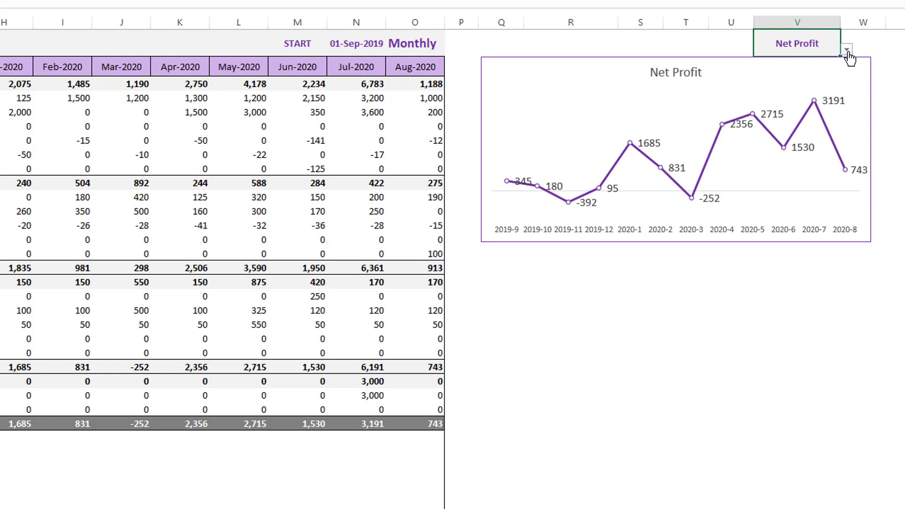
click(847, 49)
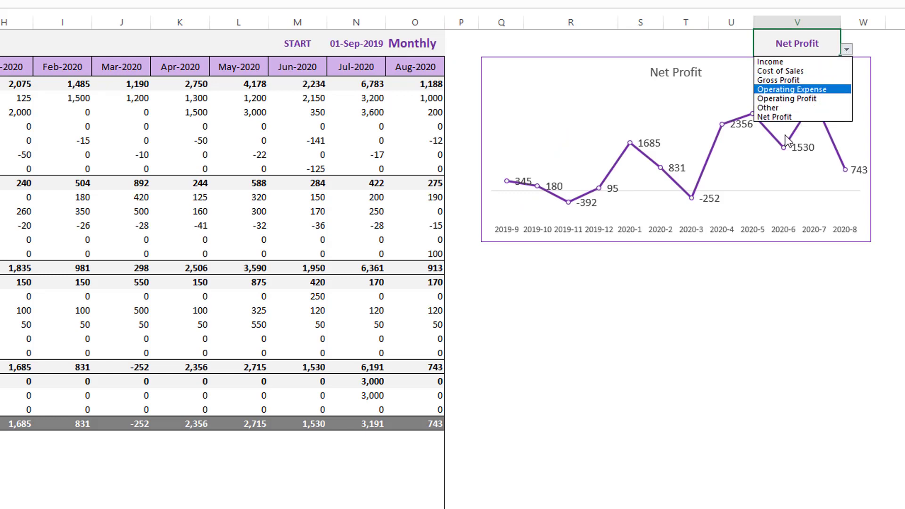
key(Escape)
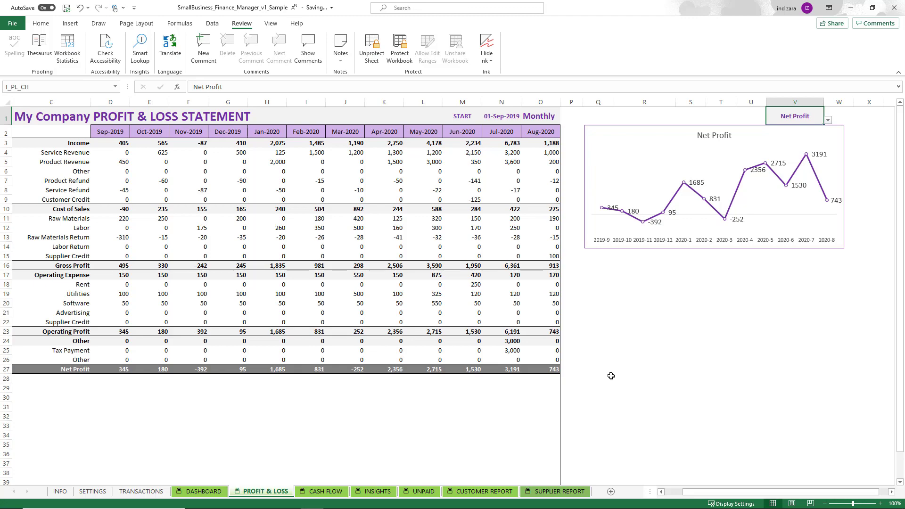
Switch to the CASH FLOW REPORT for All Accounts and review its Money In & Out chart.
click(330, 492)
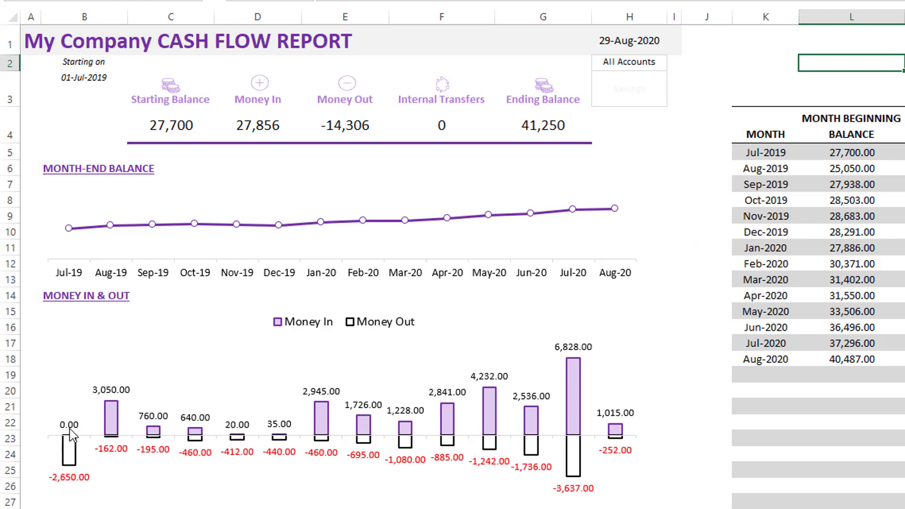
mouse_move(108, 424)
click(653, 63)
click(674, 65)
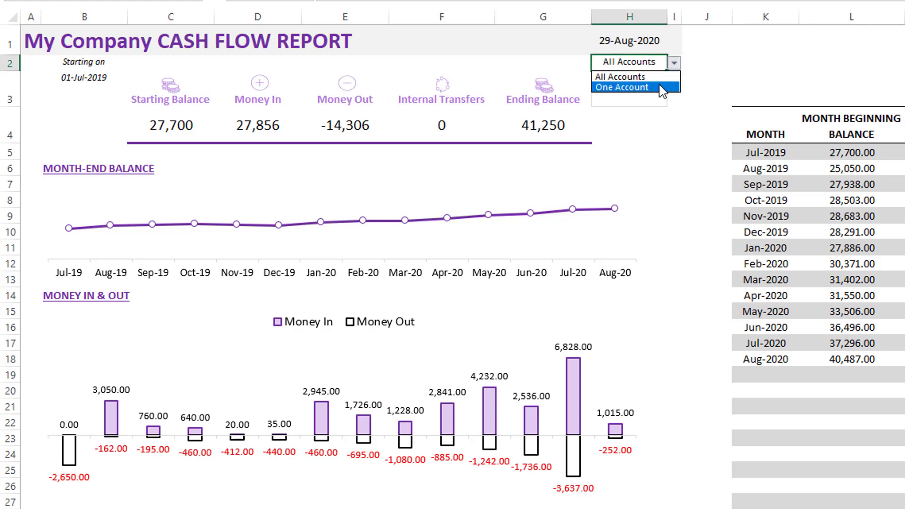
click(660, 87)
click(657, 88)
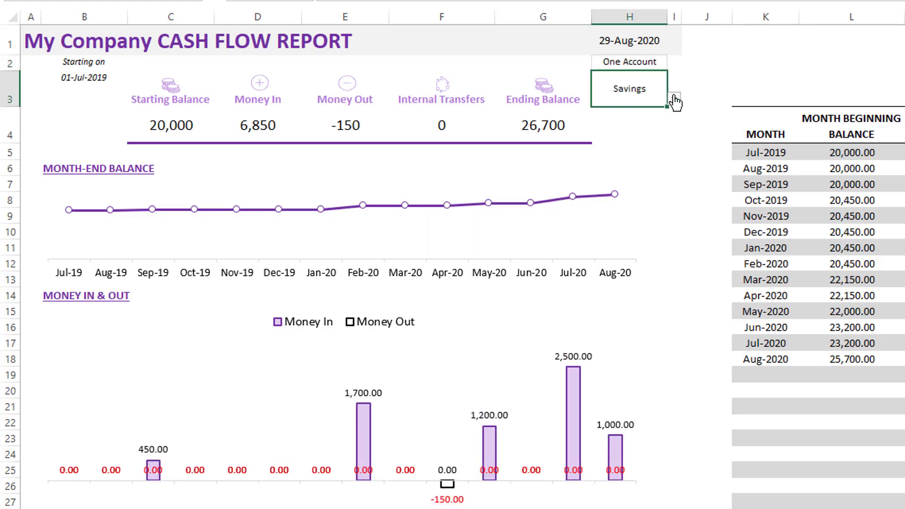
click(674, 98)
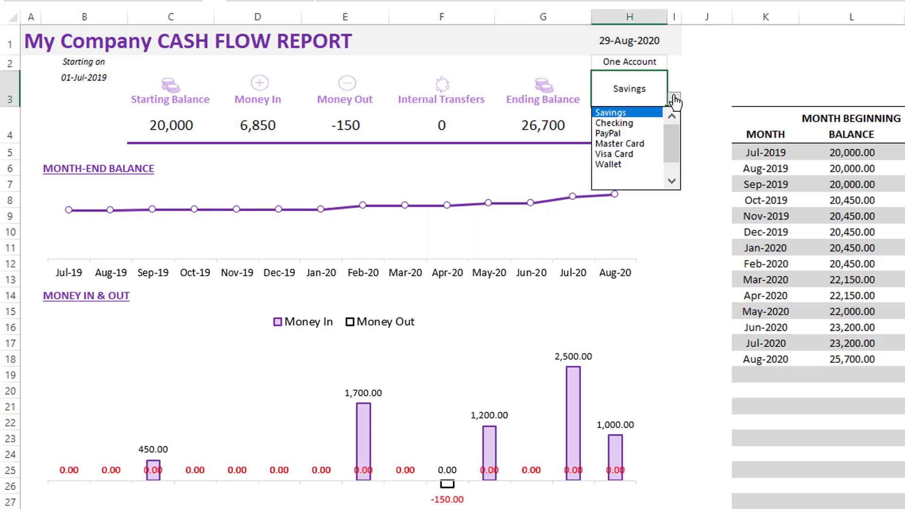
click(651, 134)
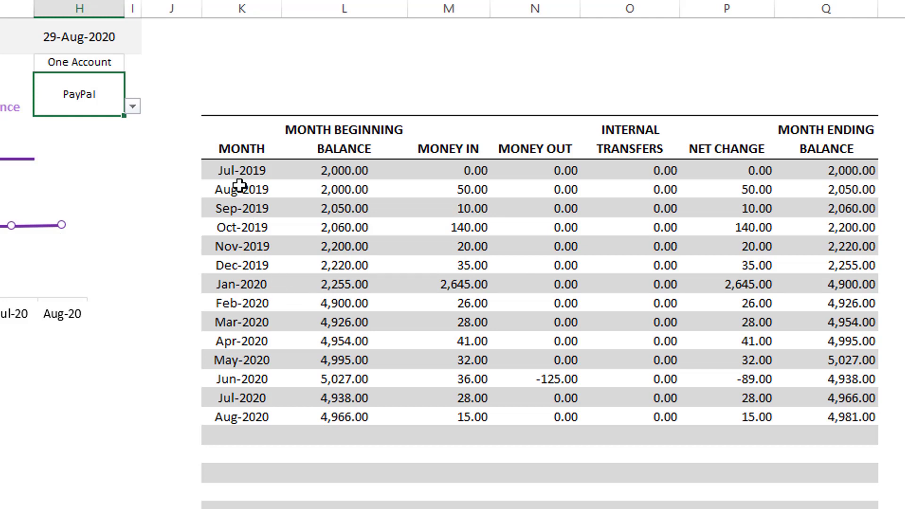
click(134, 107)
click(115, 65)
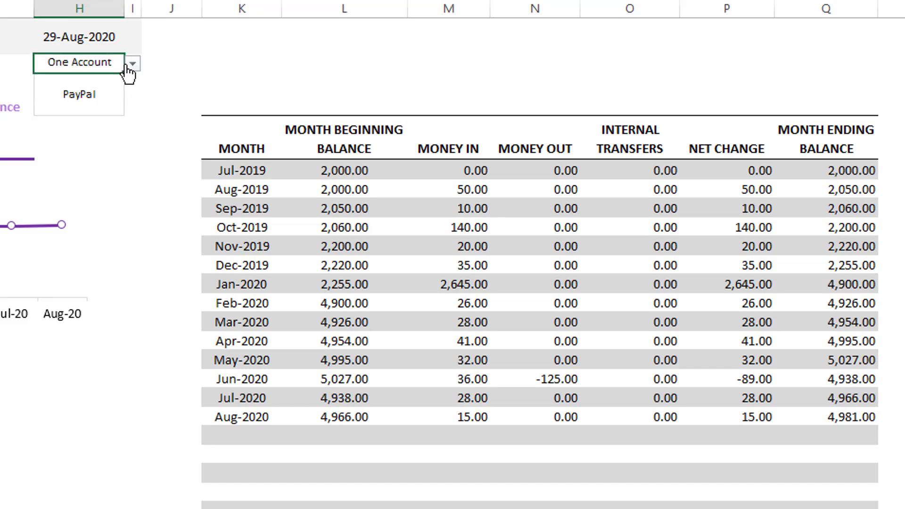
click(131, 64)
click(115, 78)
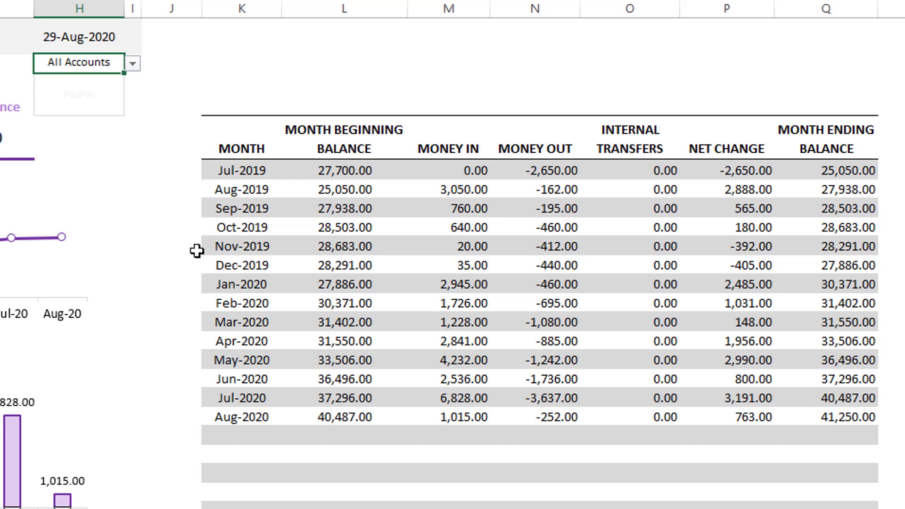
click(133, 64)
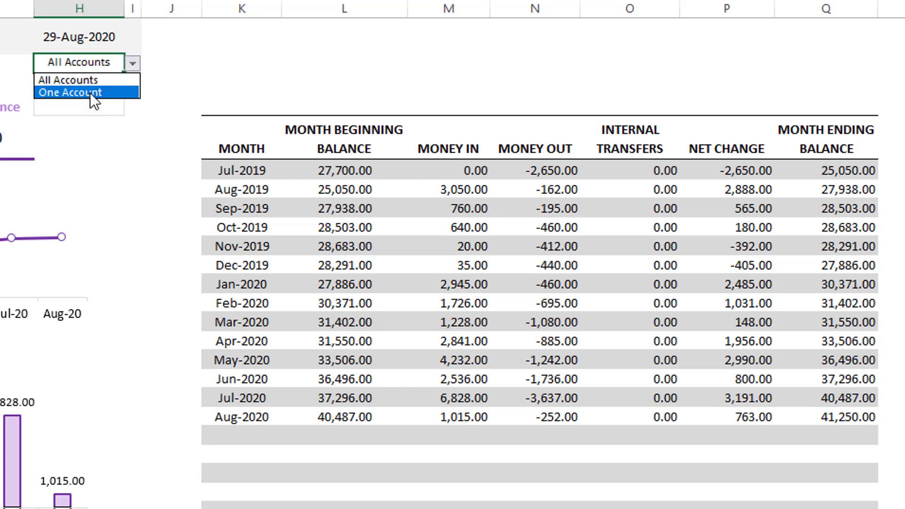
click(89, 92)
click(133, 64)
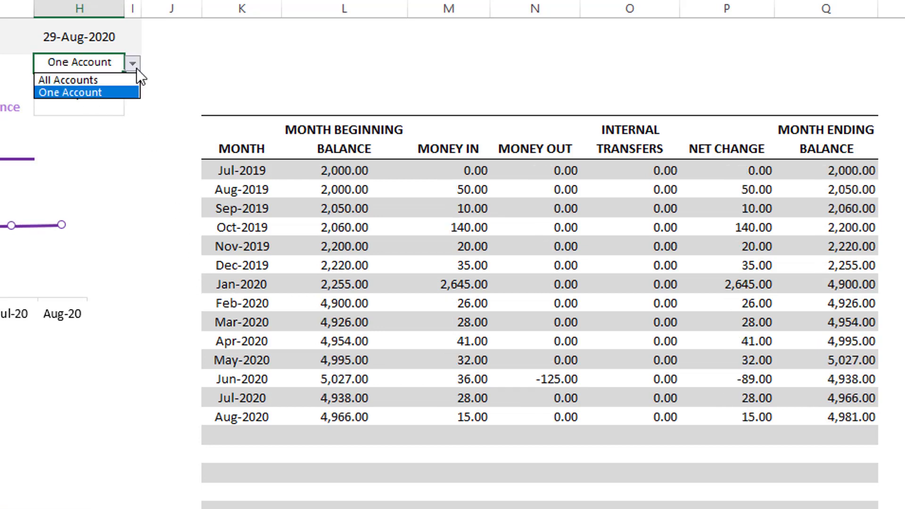
click(117, 79)
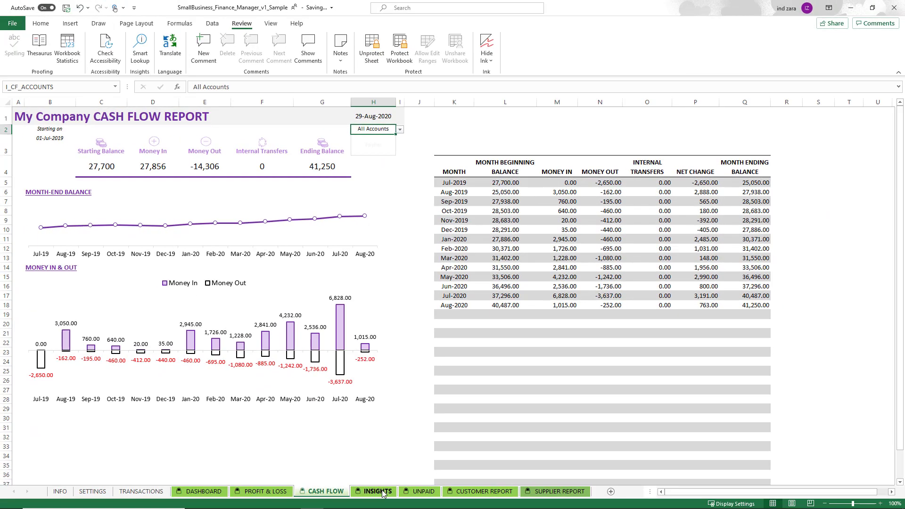
Switch to the INSIGHTS sheet showing 26,900.00 sales, 13,905.00 expenses and refund charts.
click(377, 491)
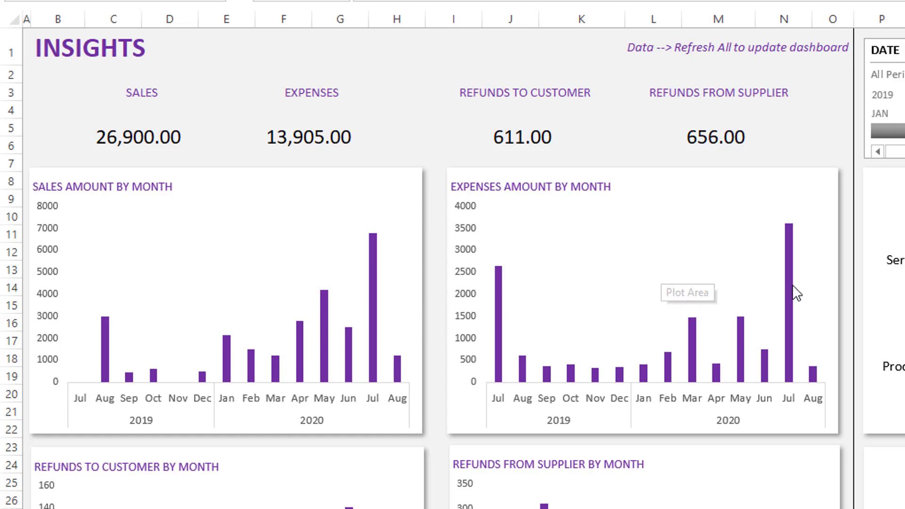
mouse_move(793, 290)
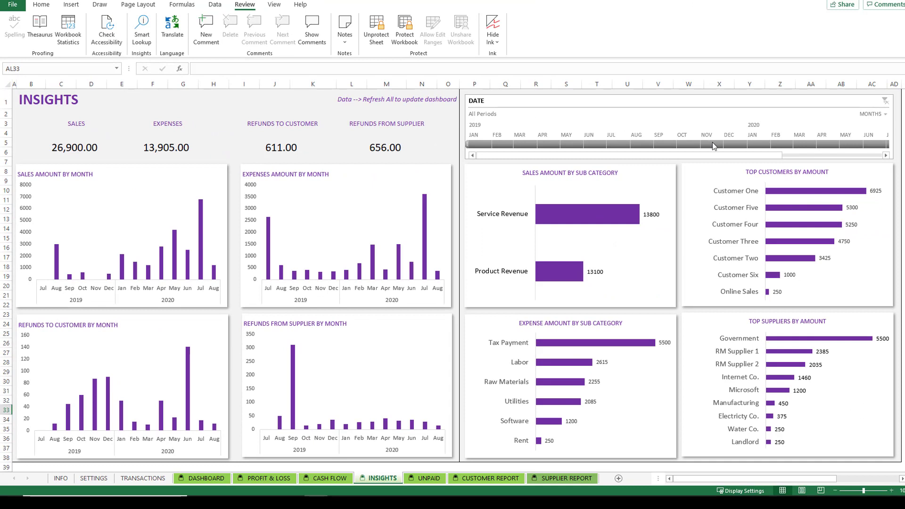
drag(644, 143, 790, 152)
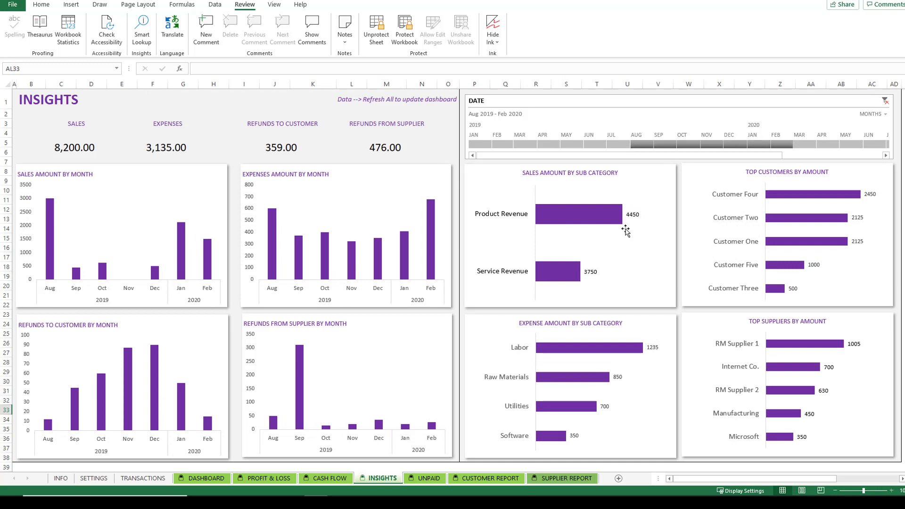
click(887, 102)
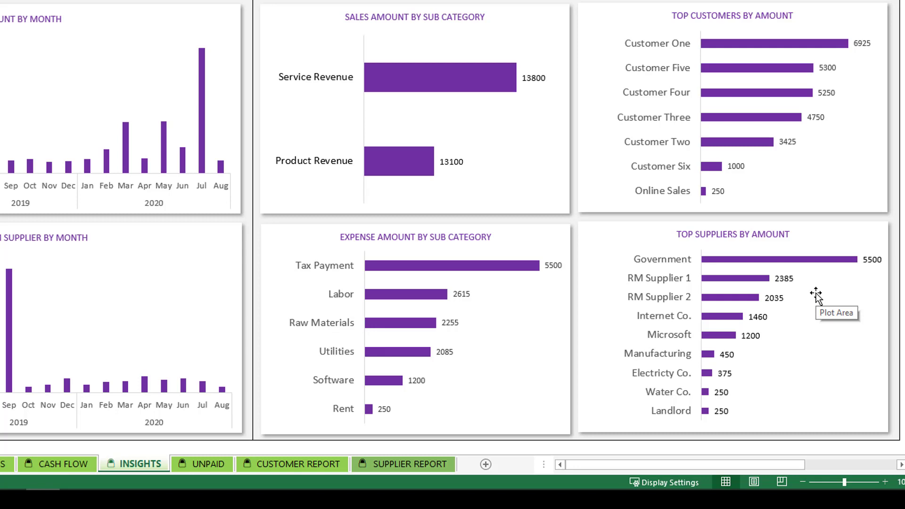
scroll(817, 296, right, 5)
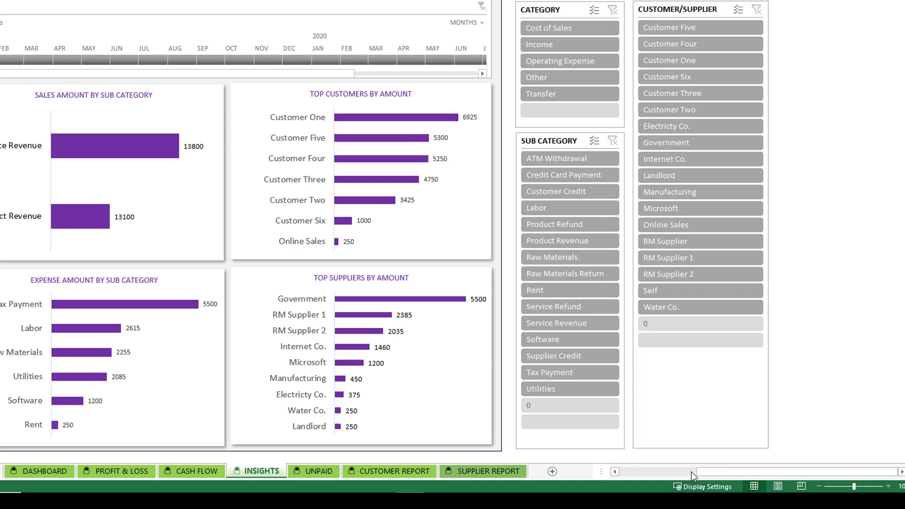
click(679, 468)
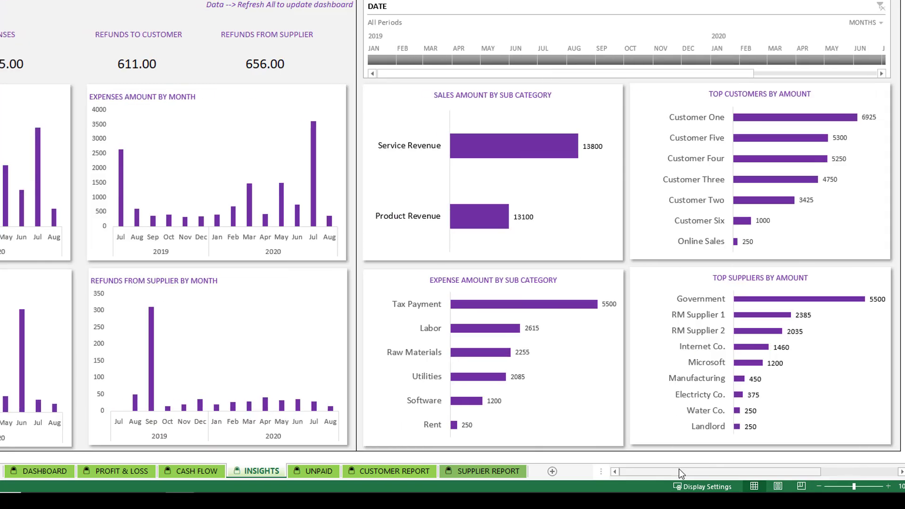
Switch to the UNPAID sheet and change its report type to Unpaid Bills.
click(318, 471)
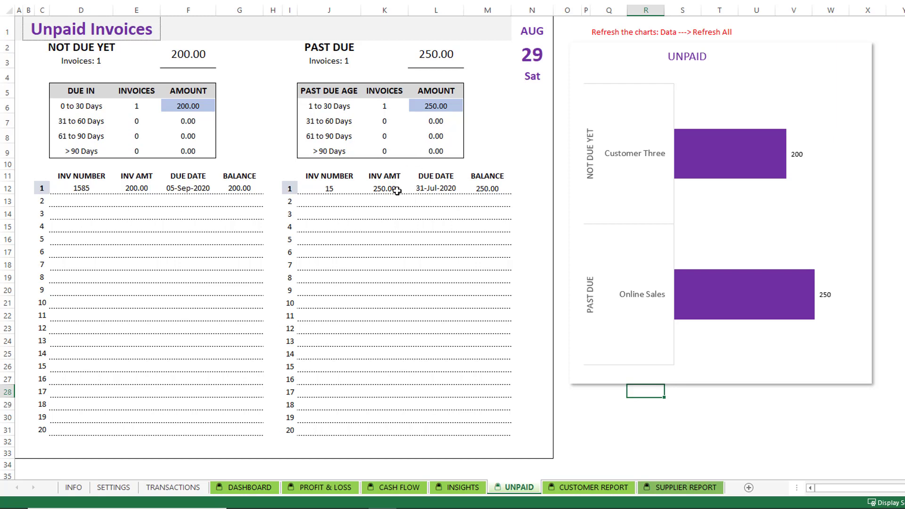
click(128, 29)
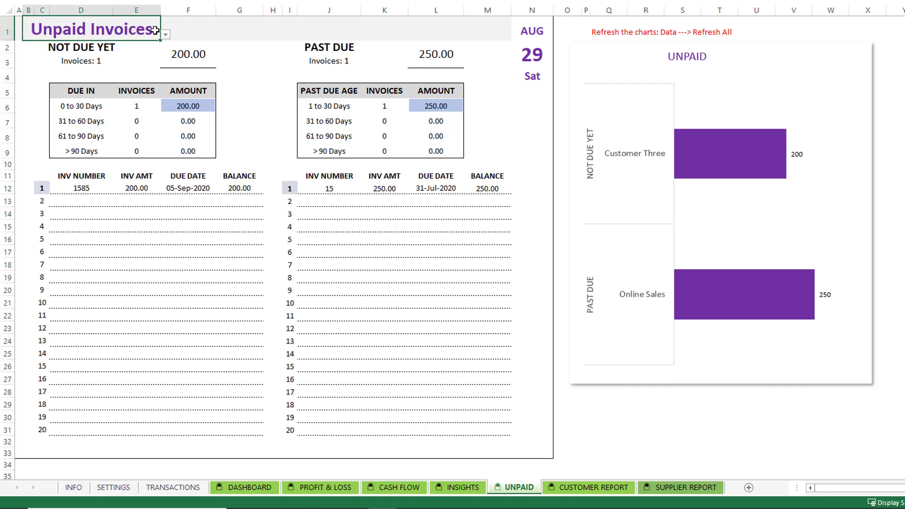
click(165, 35)
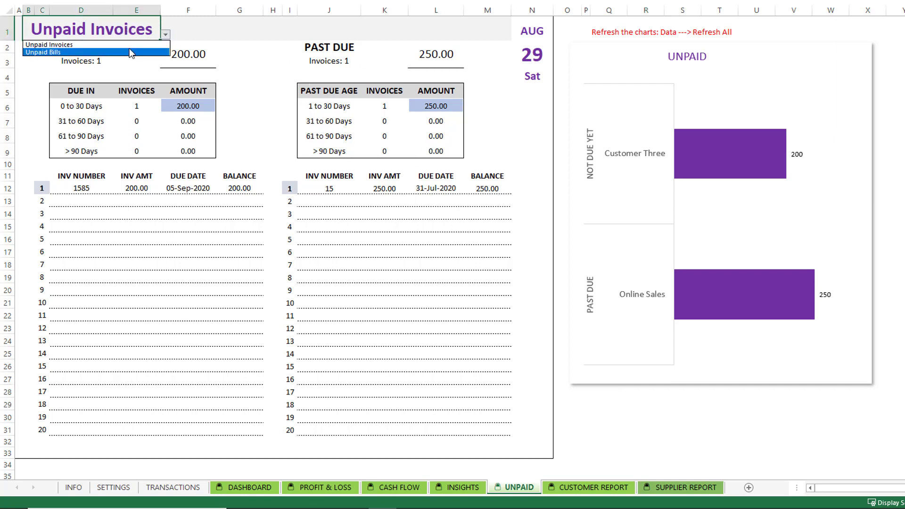
click(129, 50)
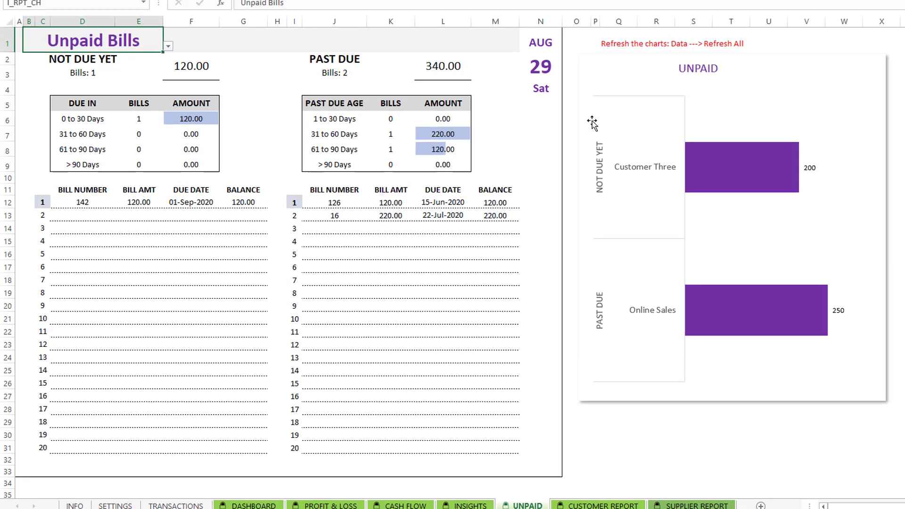
Refresh All data so the chart shows the bill amounts, leaving the report type unchanged.
click(303, 10)
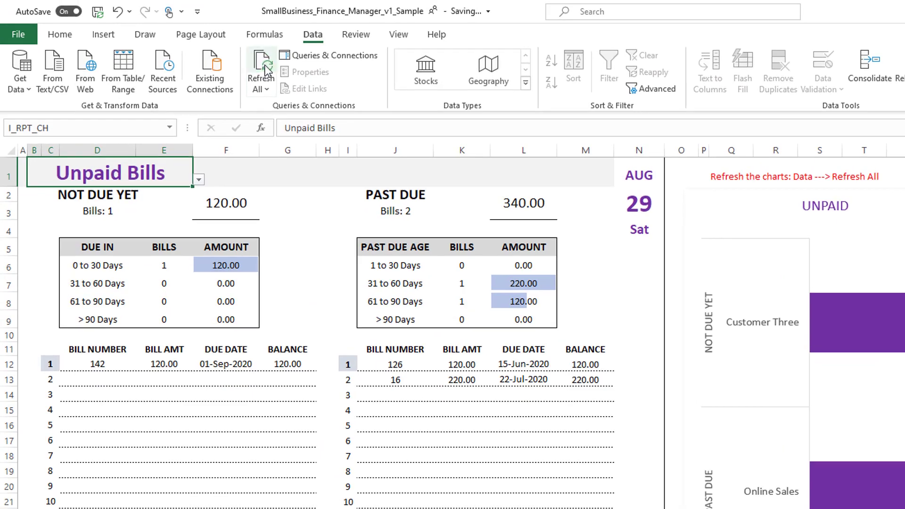
click(265, 71)
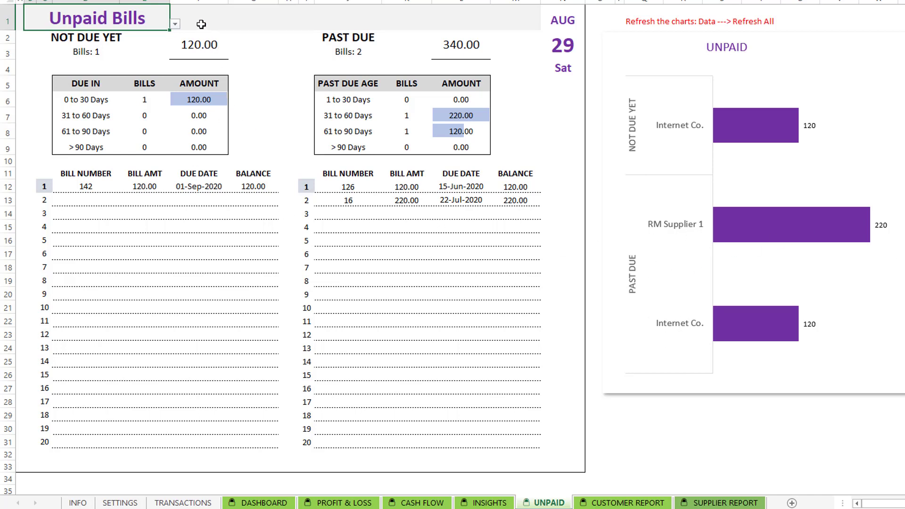
click(174, 24)
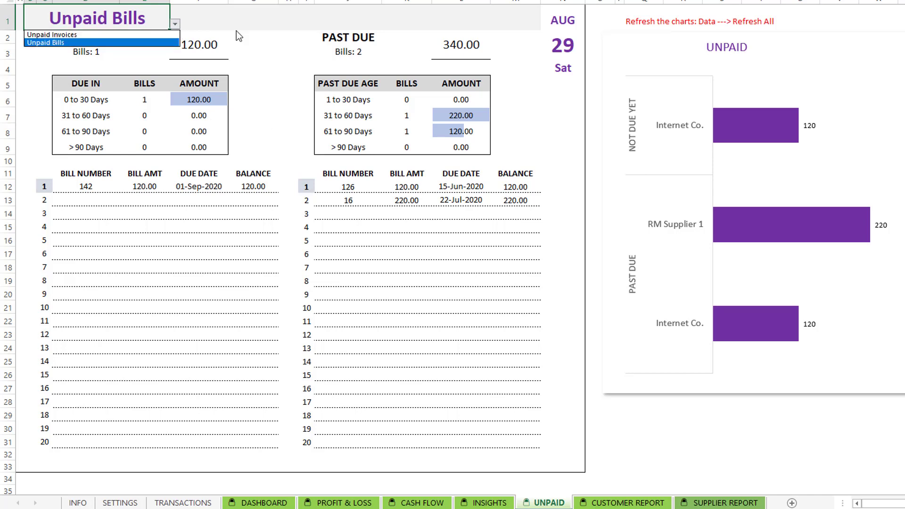
key(Escape)
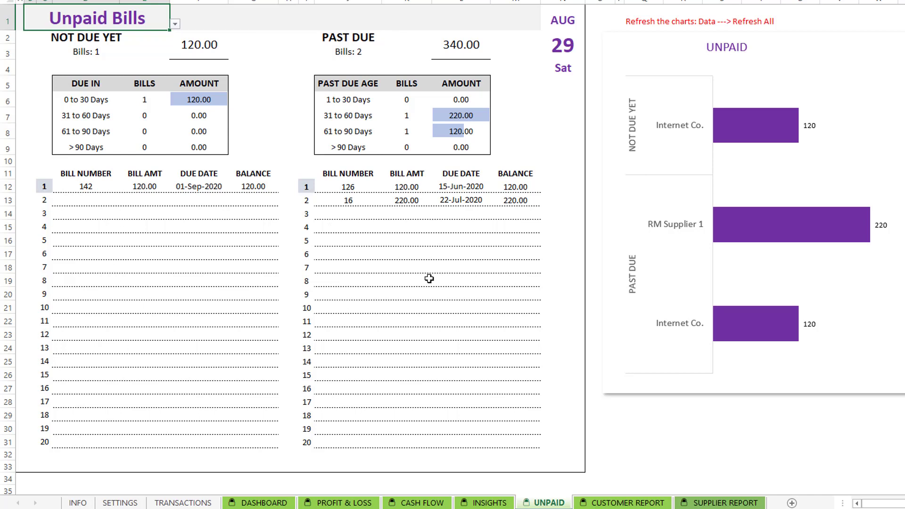
click(47, 189)
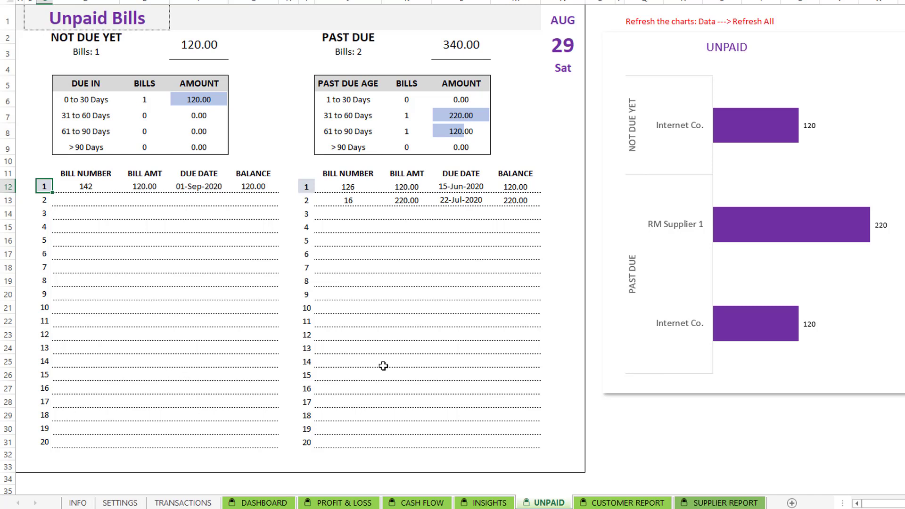
Switch to the CUSTOMER REPORT, select the customer name cell, and keep All Unpaid Invoices.
click(626, 503)
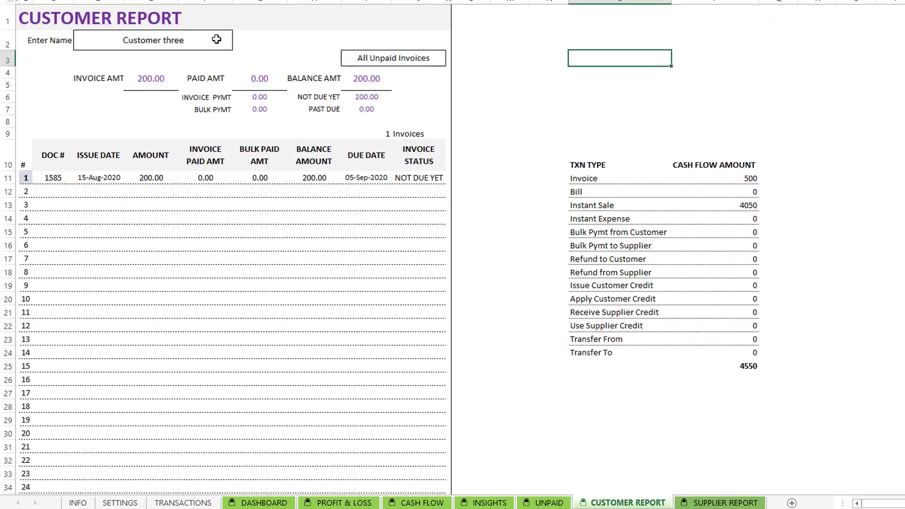
click(175, 40)
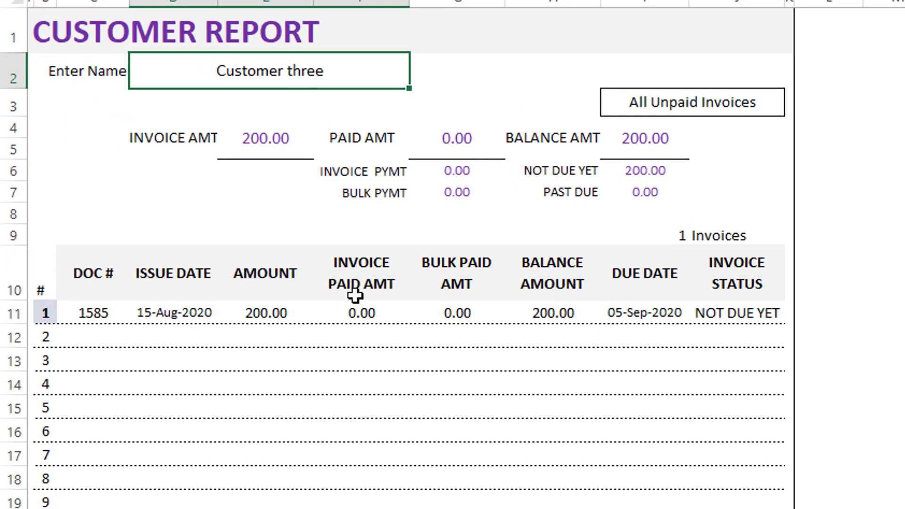
click(733, 114)
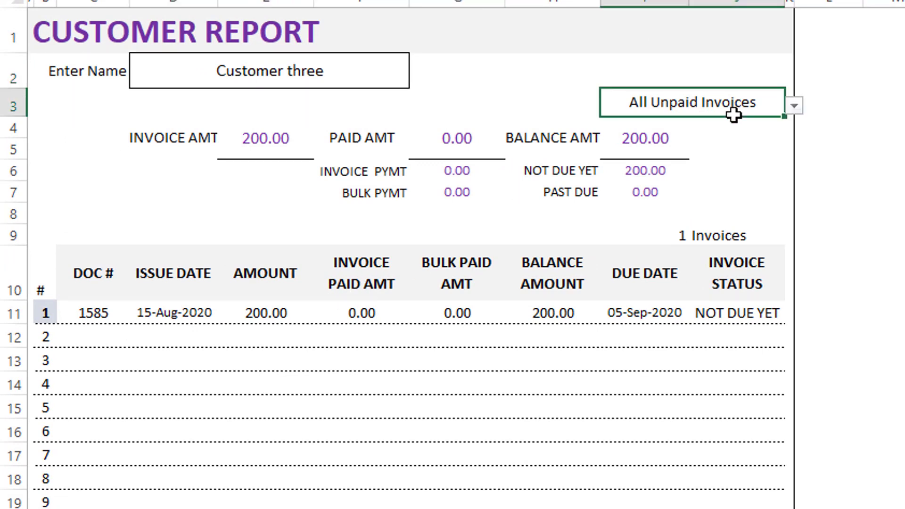
click(794, 109)
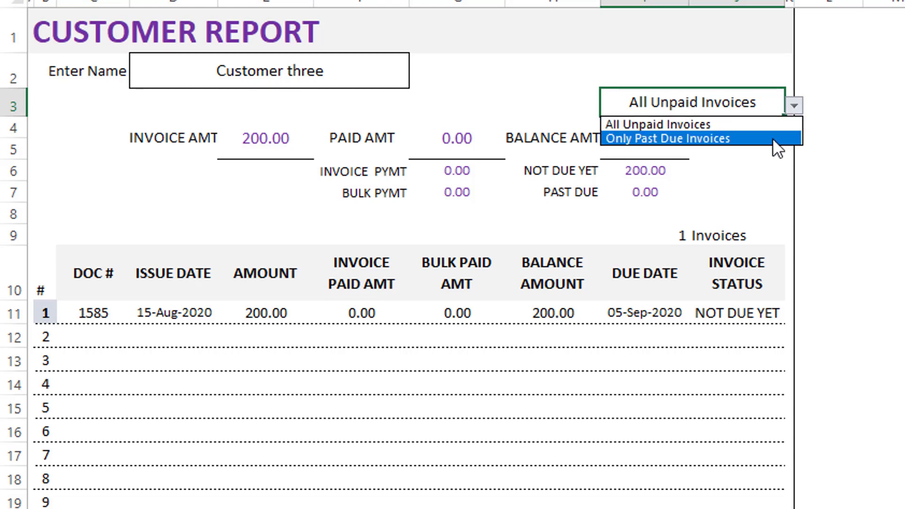
click(794, 106)
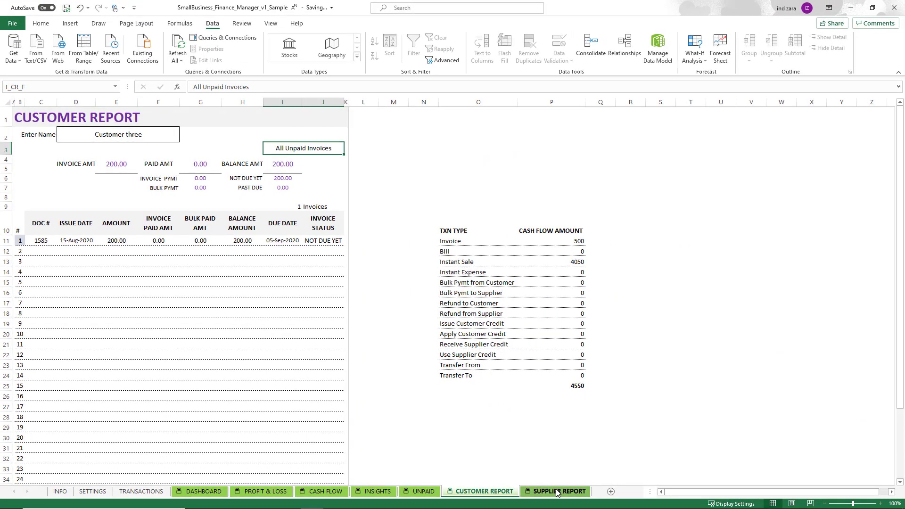
Switch to the SUPPLIER REPORT and set the bill filter to All Unpaid Bills.
click(557, 491)
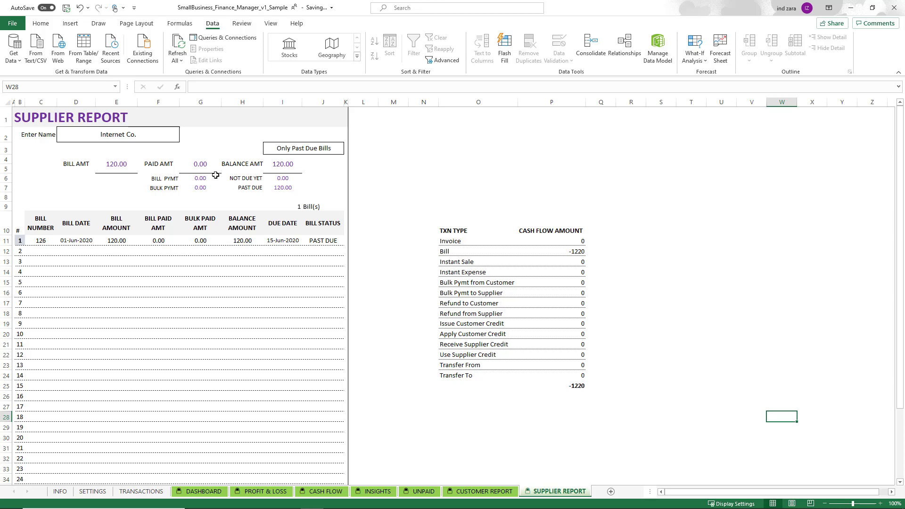
click(167, 131)
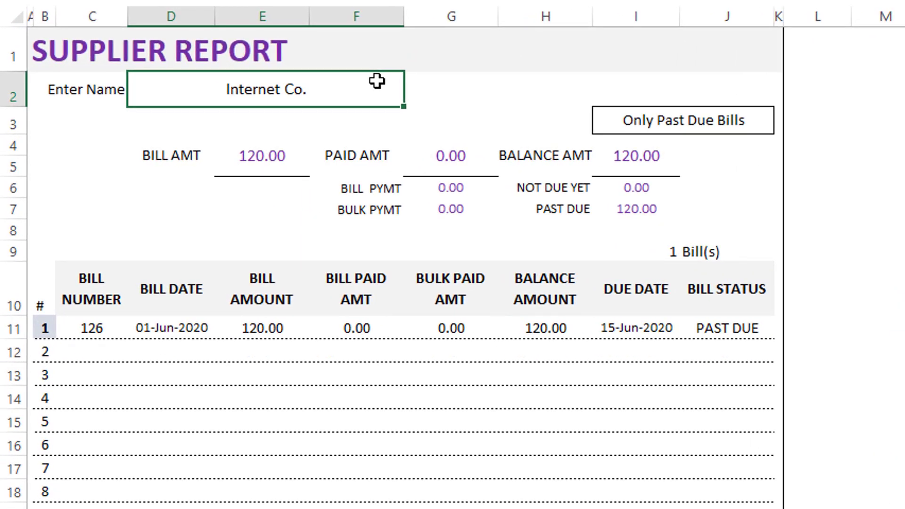
click(707, 119)
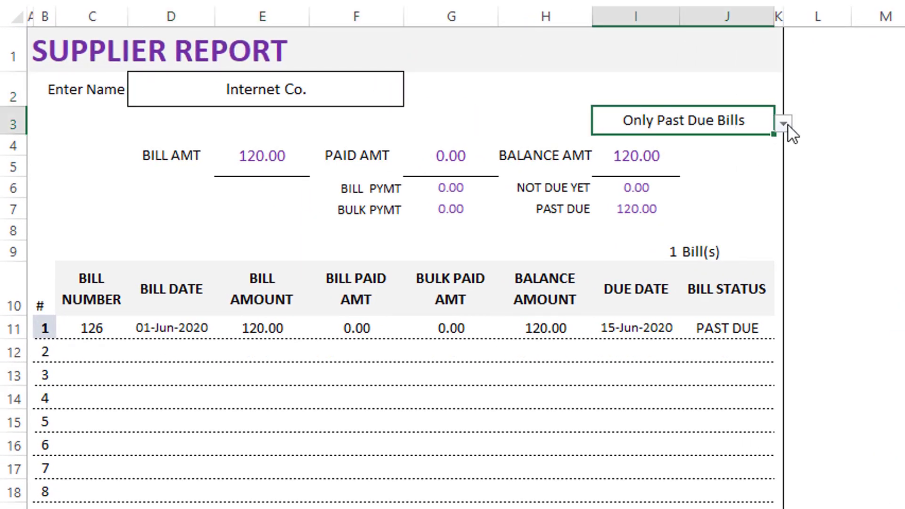
click(783, 124)
click(774, 140)
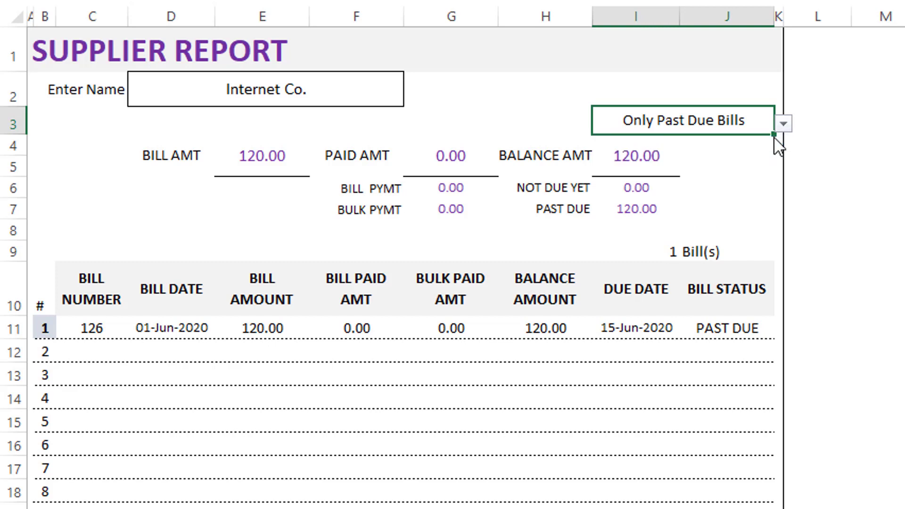